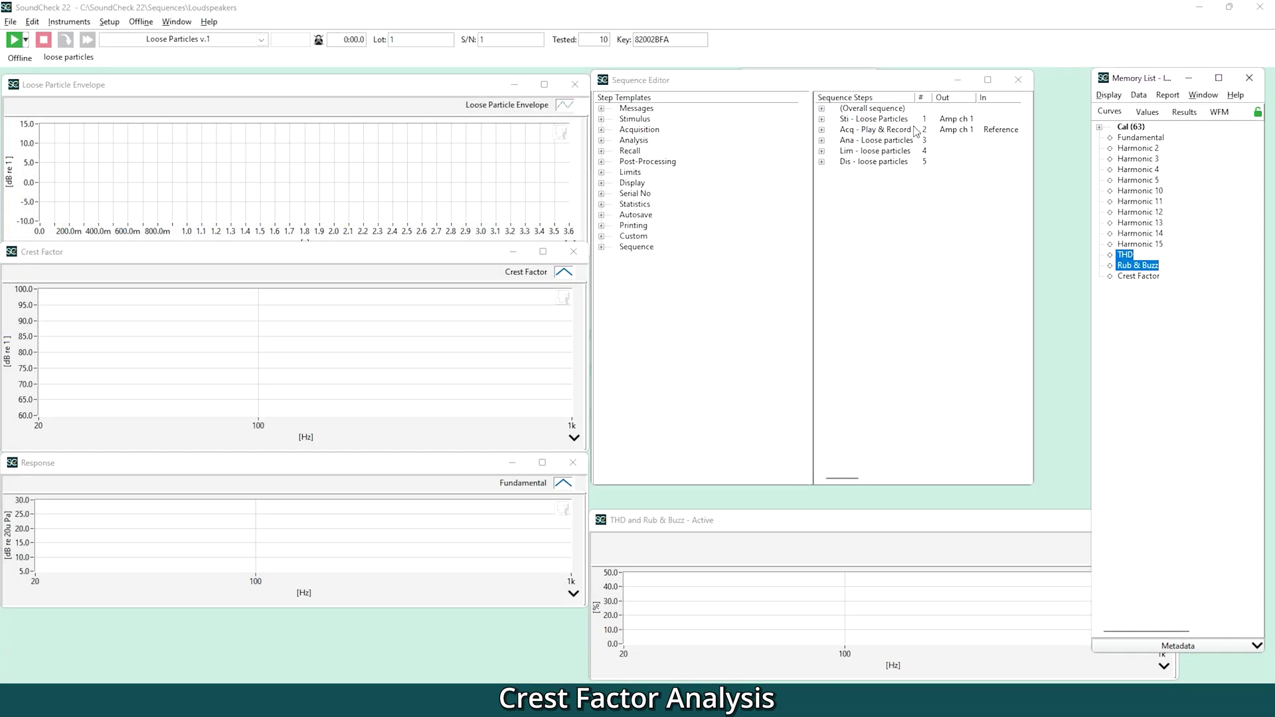
- Turn off the Crest Factor option in the Loose particles analysis step
double_click(875, 140)
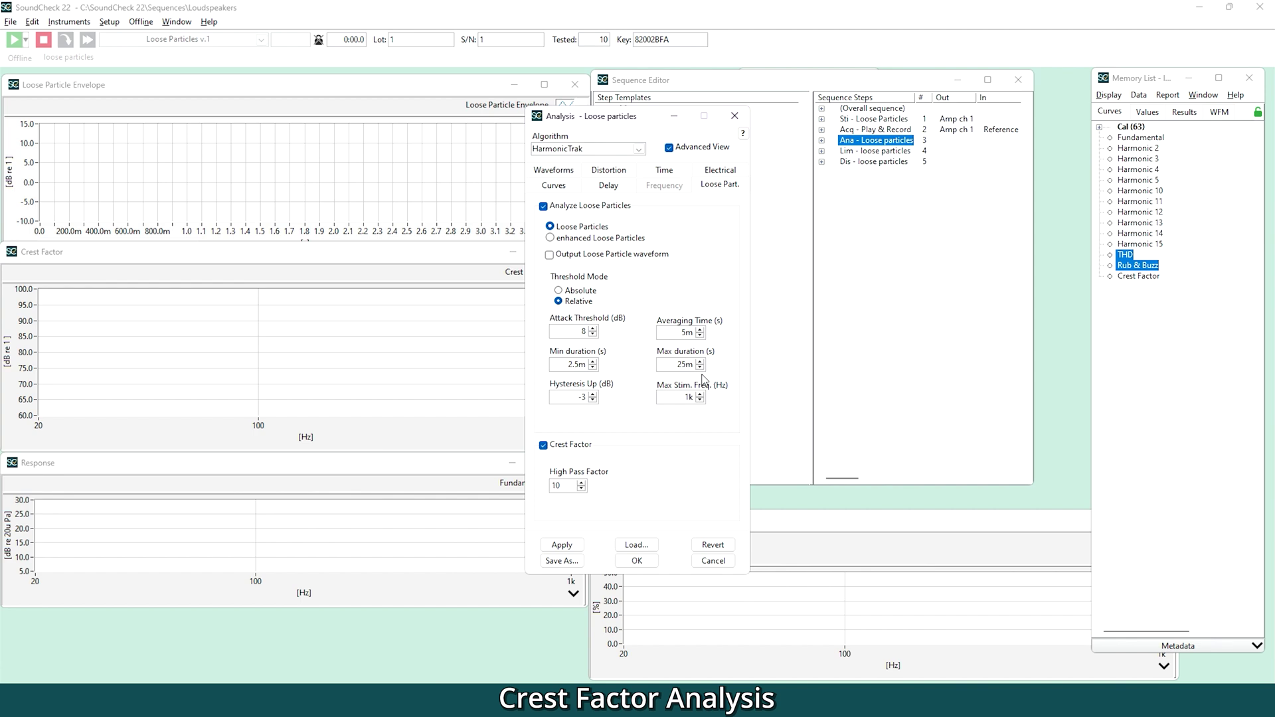
click(544, 447)
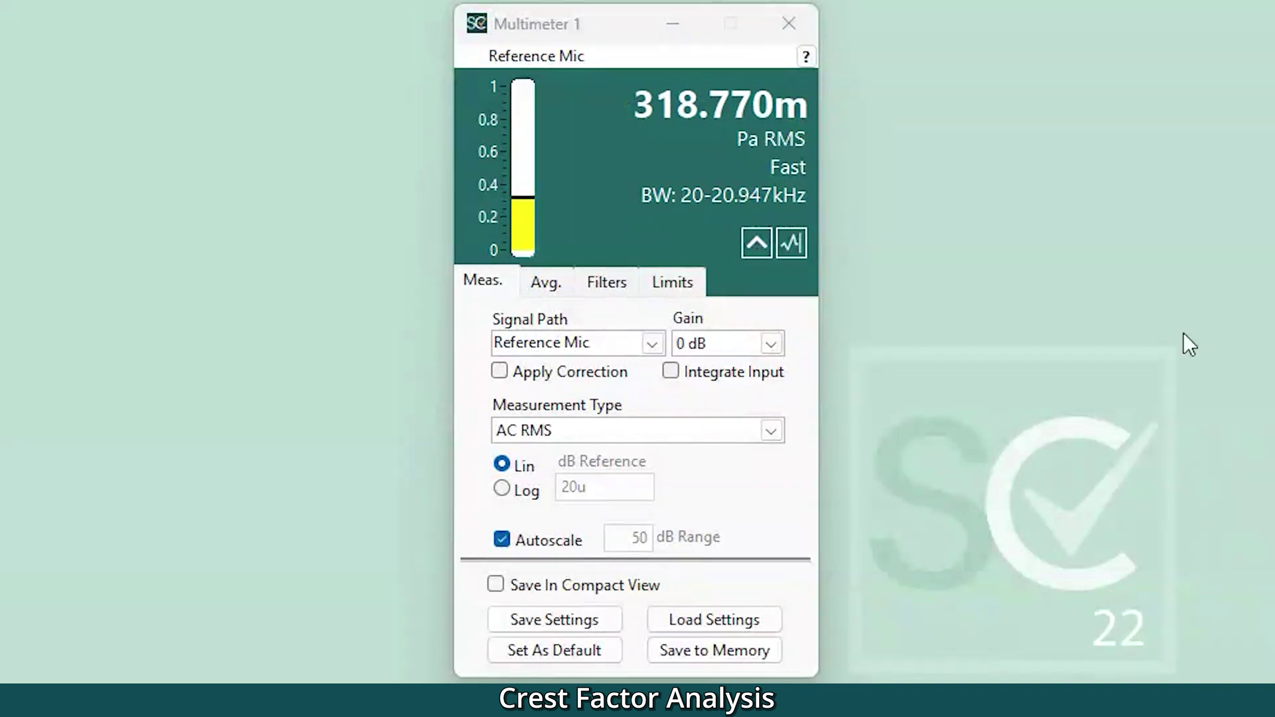
- Change Multimeter 1's measurement type from AC RMS to Crest Factor
click(770, 431)
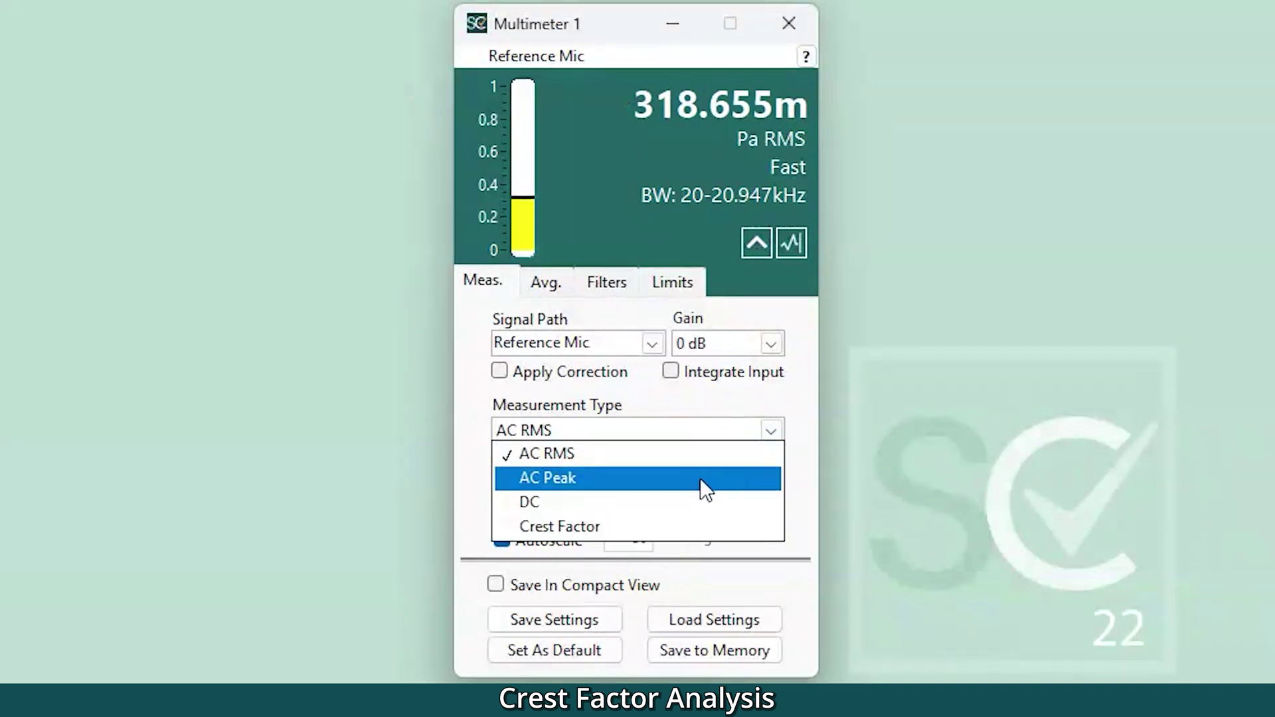
click(633, 531)
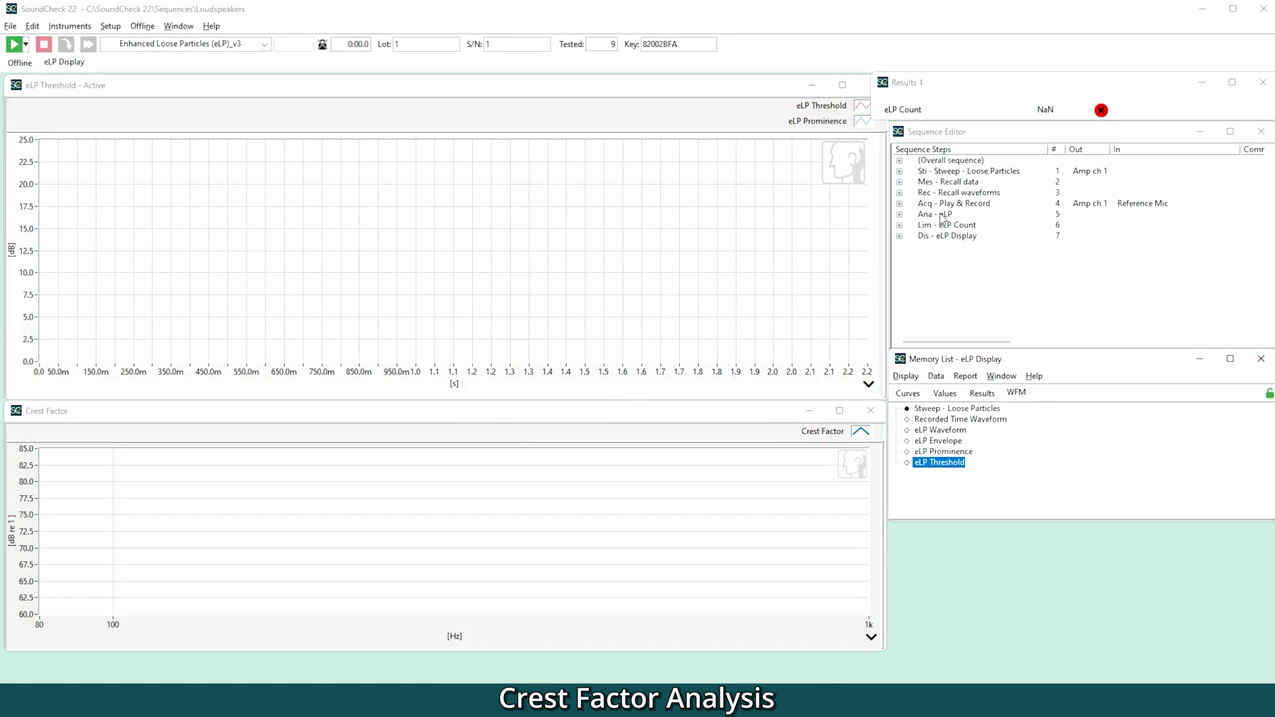
- Tick Crest Factor in the Ana - eLP step settings and confirm
double_click(941, 218)
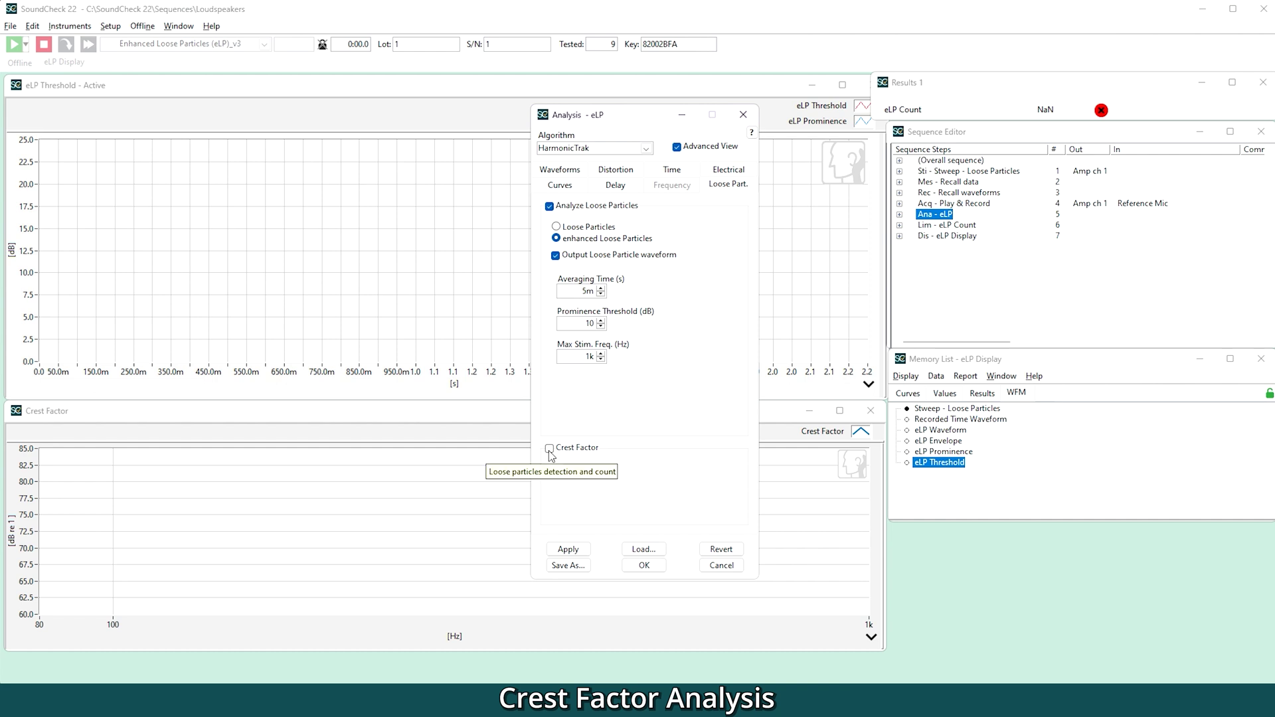
click(549, 449)
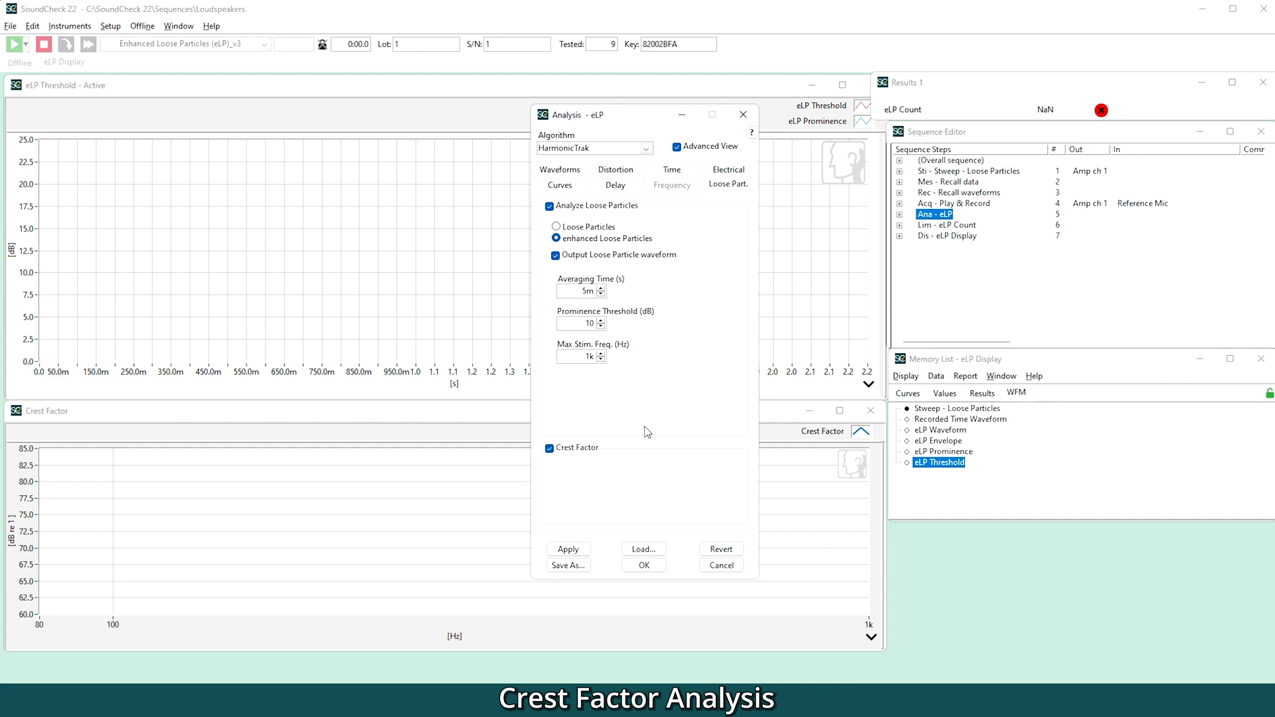
click(655, 567)
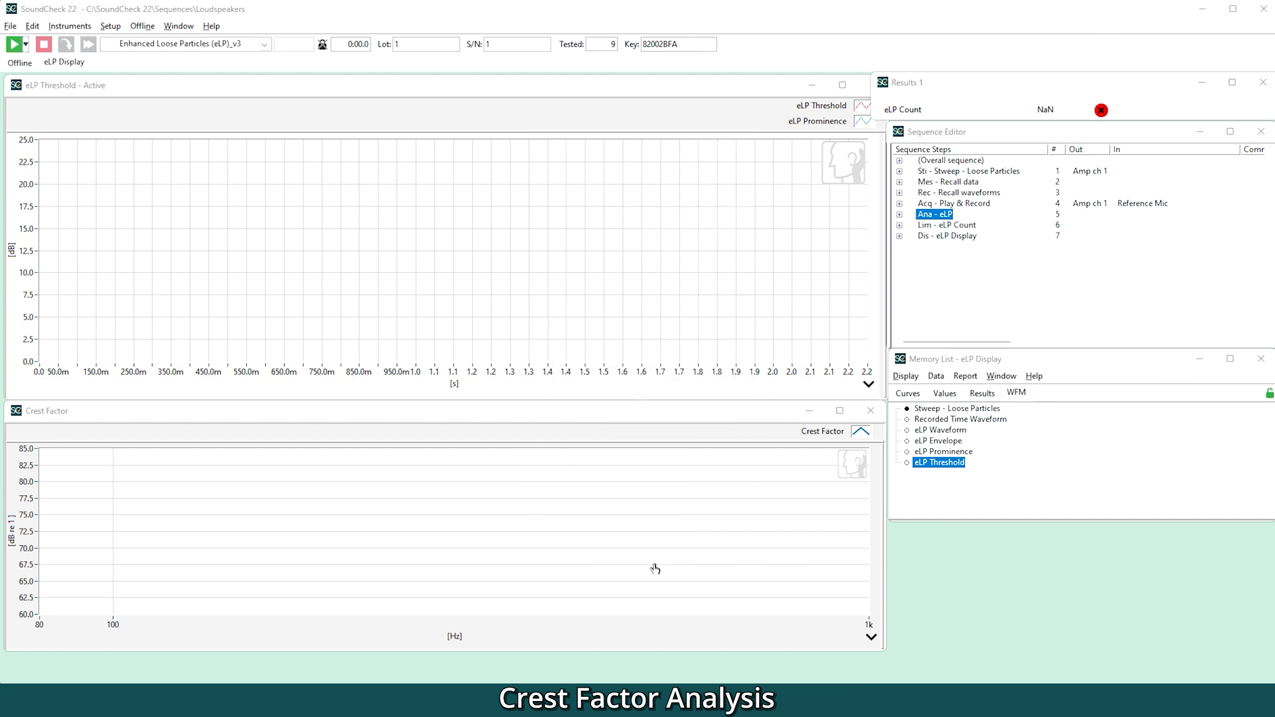
- Run the sequence, declining to recall example data so it measures live
click(14, 43)
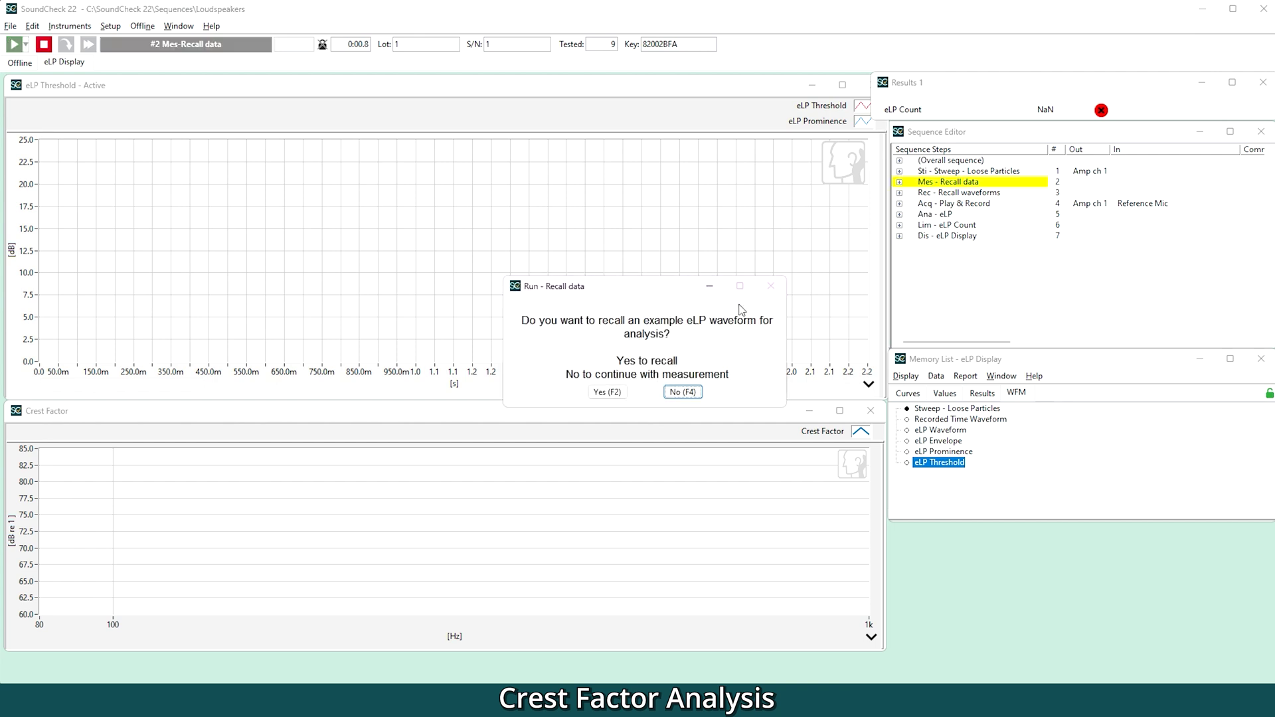
click(686, 391)
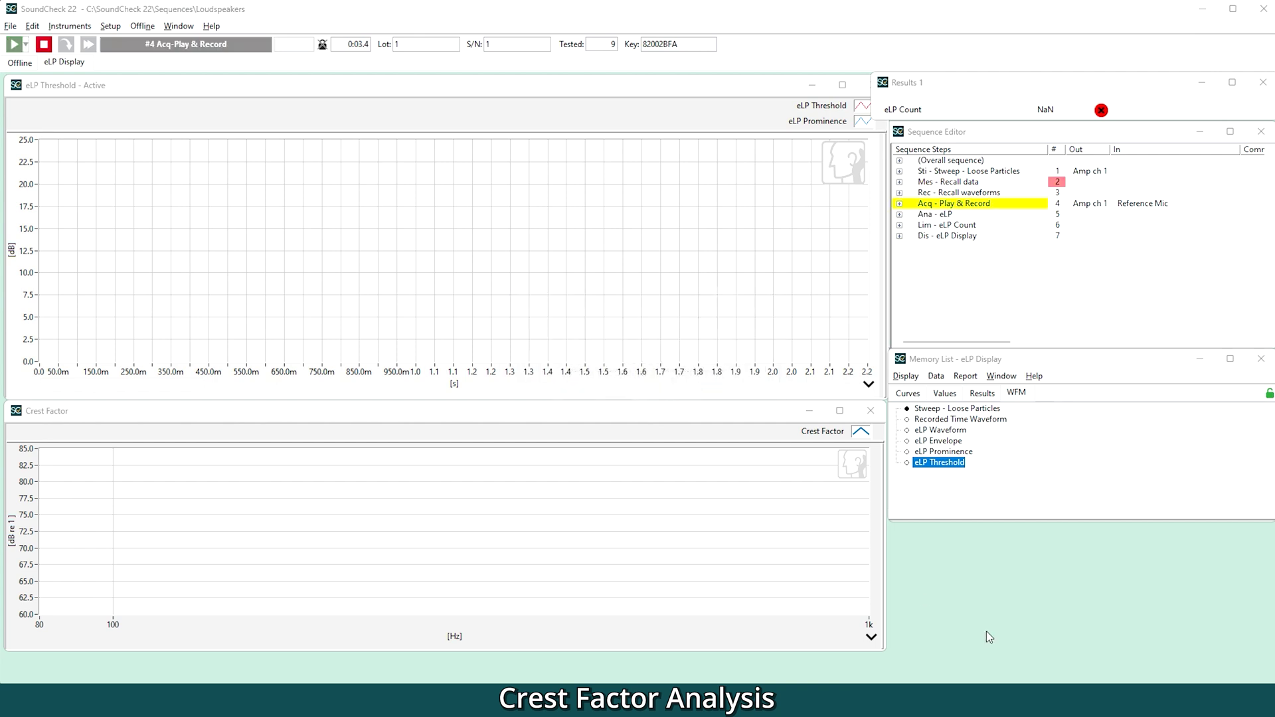